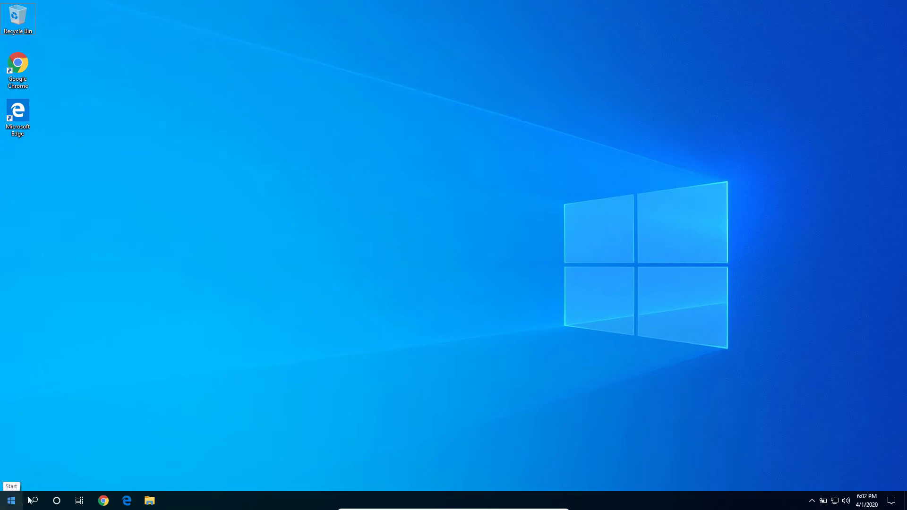
- Search for services.msc and launch Services as administrator
{"action": "left_click", "coordinate": [12, 501]}
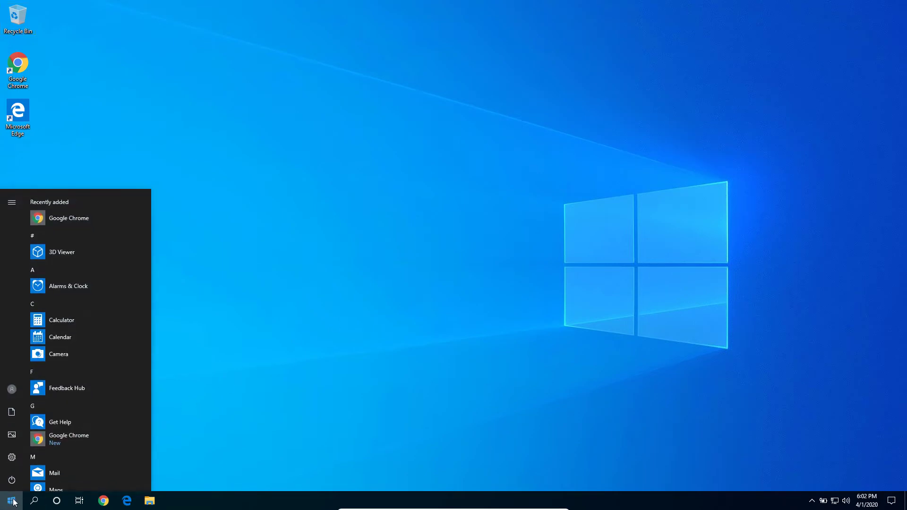
{"action": "type", "text": "servi"}
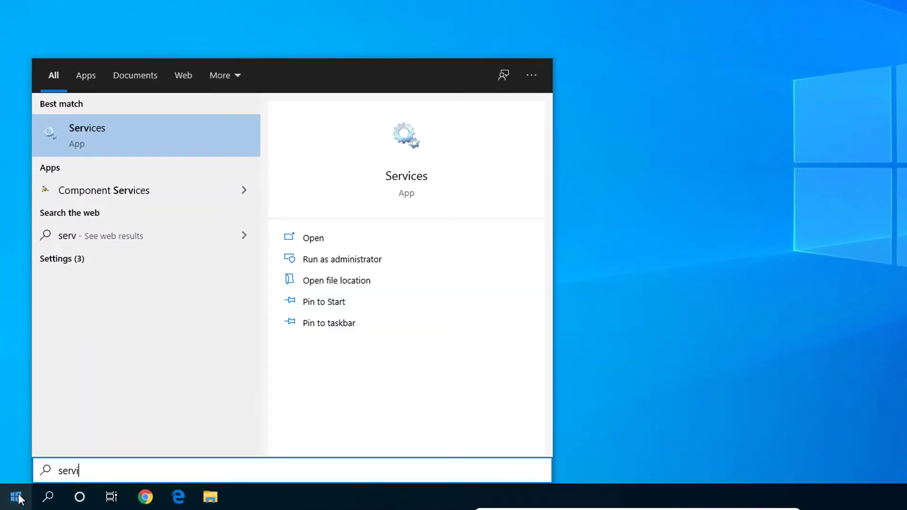
{"action": "type", "text": "ces.msc"}
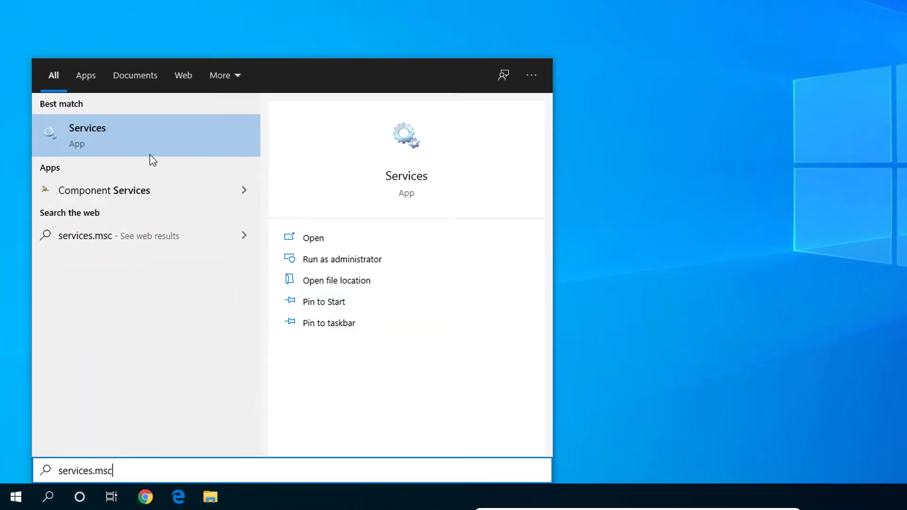
{"action": "right_click", "coordinate": [122, 132]}
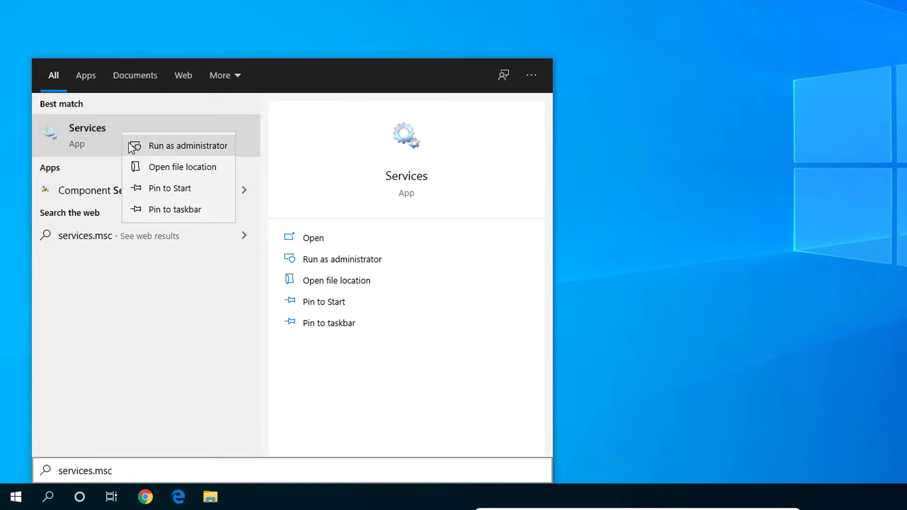
{"action": "left_click", "coordinate": [132, 148]}
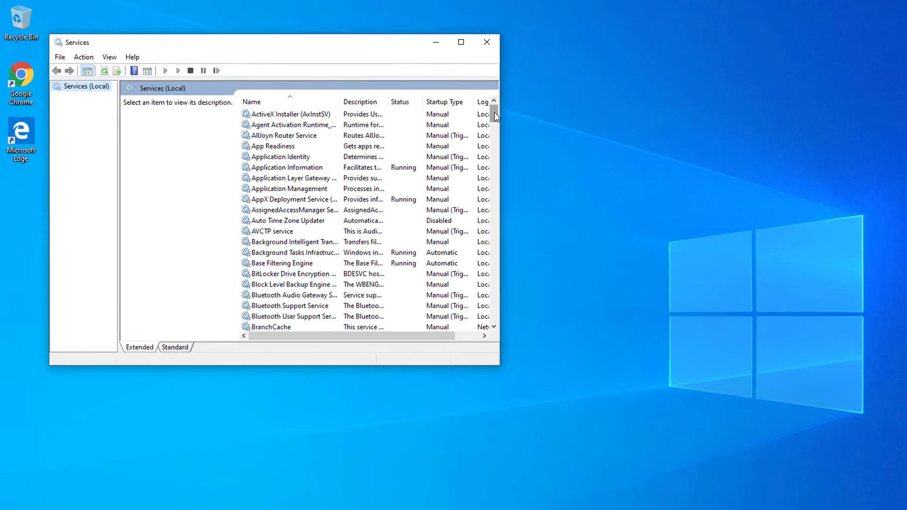
- Scroll down to the Windows Update service, select it and bring up its context menu
{"action": "left_click_drag", "start_coordinate": [418, 93], "coordinate": [416, 173]}
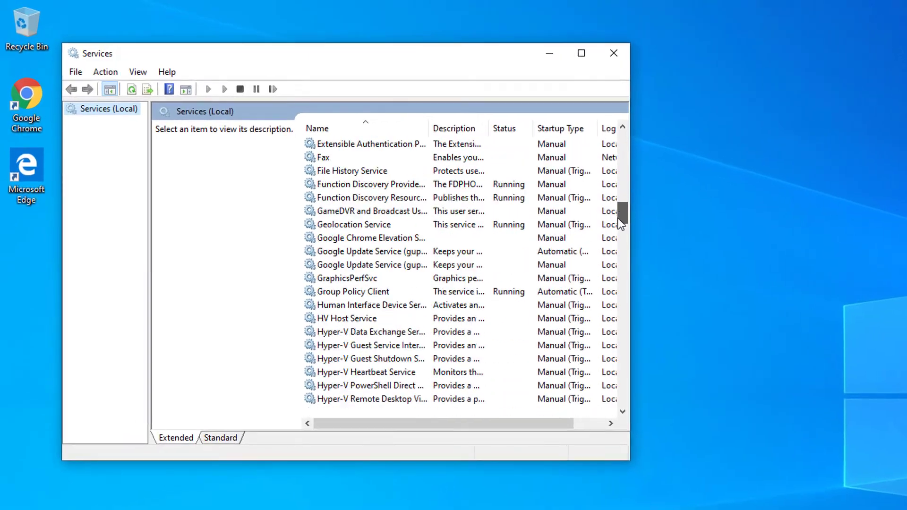
{"action": "left_click_drag", "start_coordinate": [619, 258], "coordinate": [599, 385]}
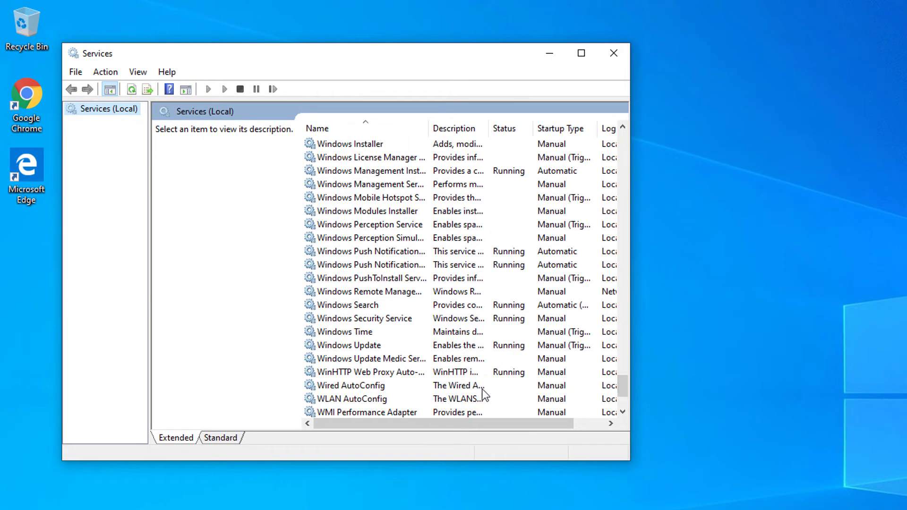
{"action": "left_click", "coordinate": [356, 346]}
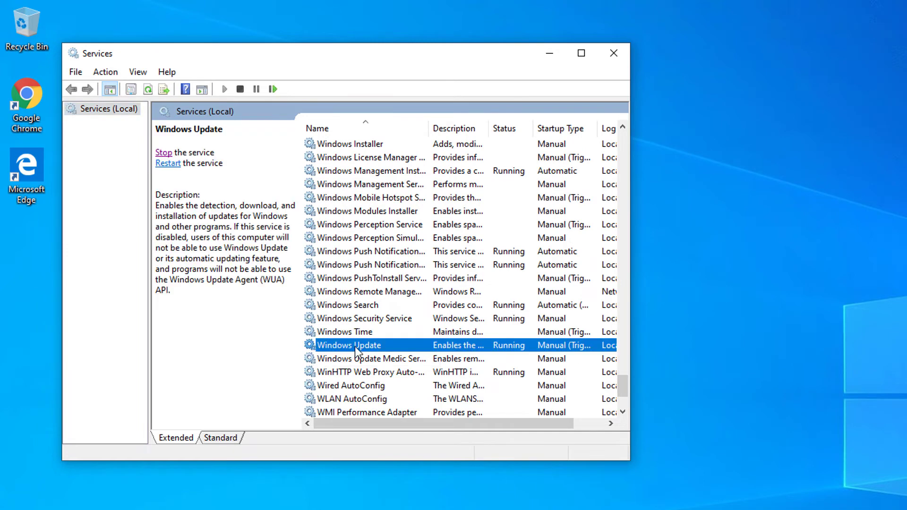
{"action": "right_click", "coordinate": [360, 345]}
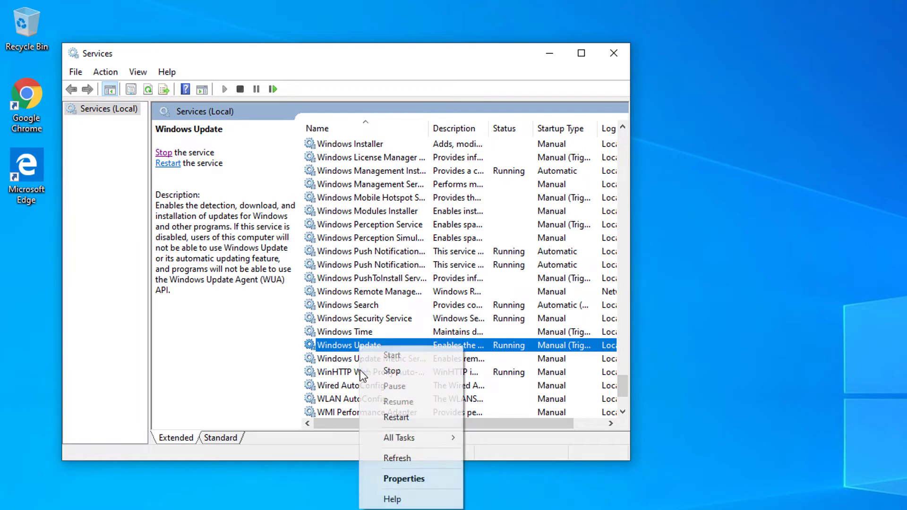
- Set Windows Update's startup type to Disabled, stop it, apply, and close Services
{"action": "left_click", "coordinate": [389, 480]}
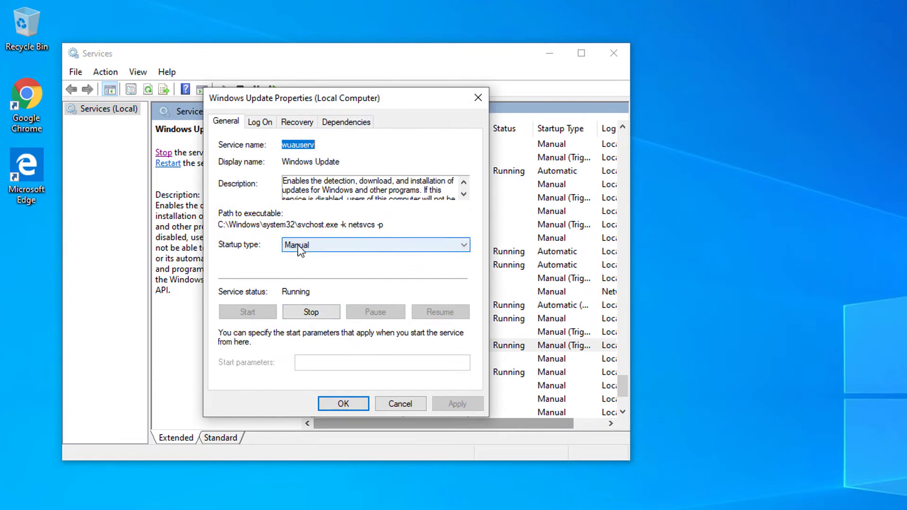
{"action": "left_click", "coordinate": [297, 245]}
{"action": "left_click", "coordinate": [312, 286]}
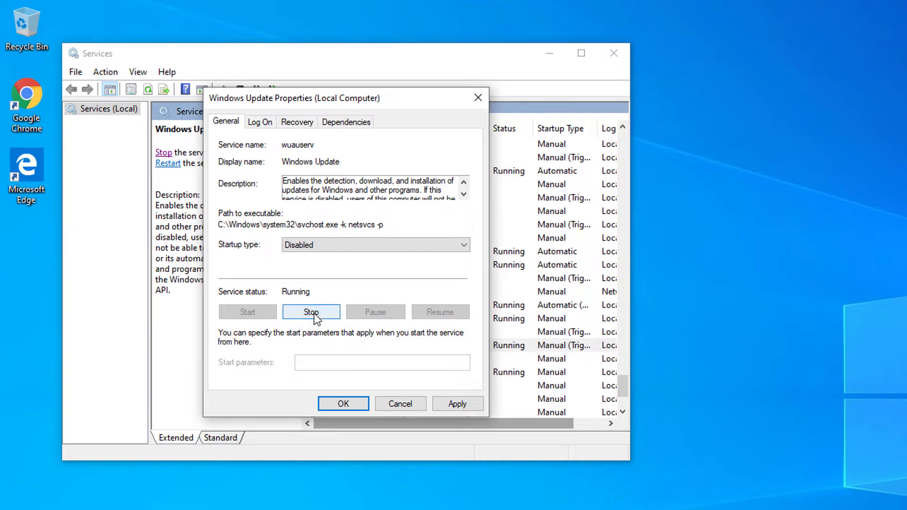
{"action": "left_click", "coordinate": [314, 317]}
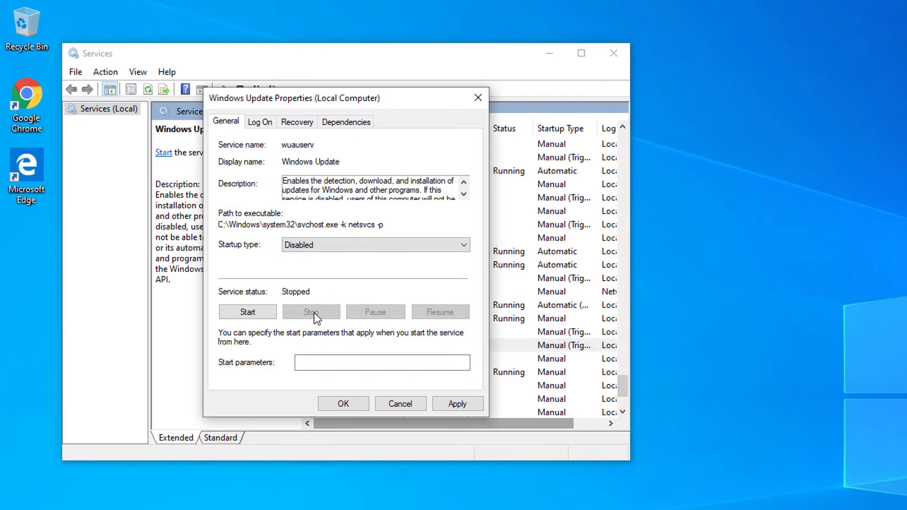
{"action": "left_click", "coordinate": [453, 406]}
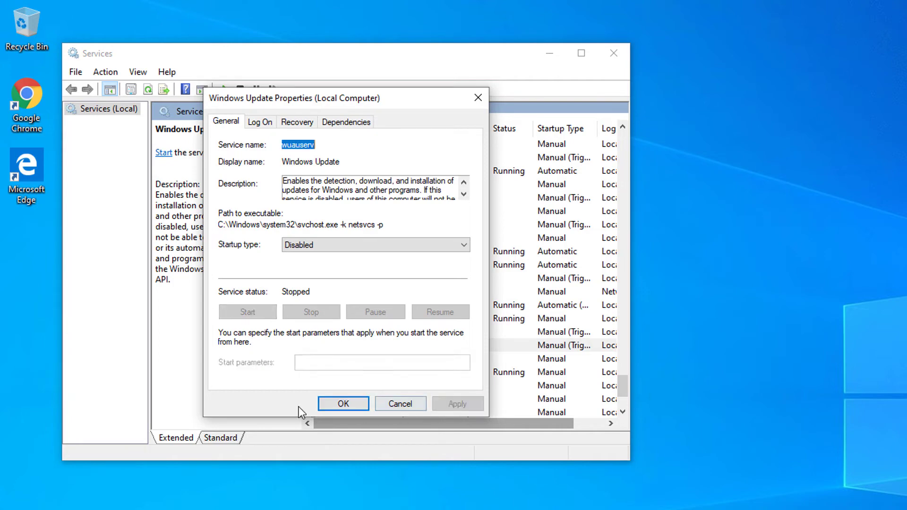
{"action": "left_click", "coordinate": [317, 389]}
{"action": "left_click", "coordinate": [406, 38]}
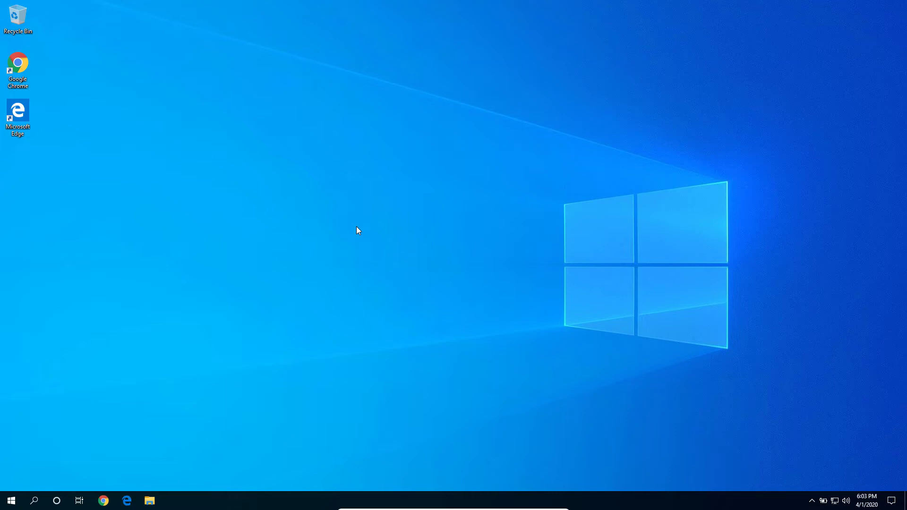
- Search for Task Scheduler from the Start menu and launch it as administrator
{"action": "left_click", "coordinate": [9, 501]}
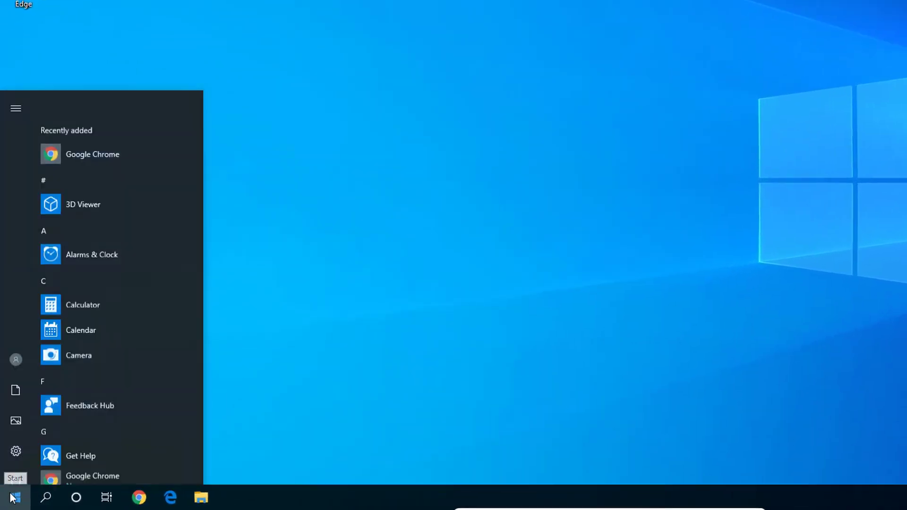
{"action": "type", "text": "task s"}
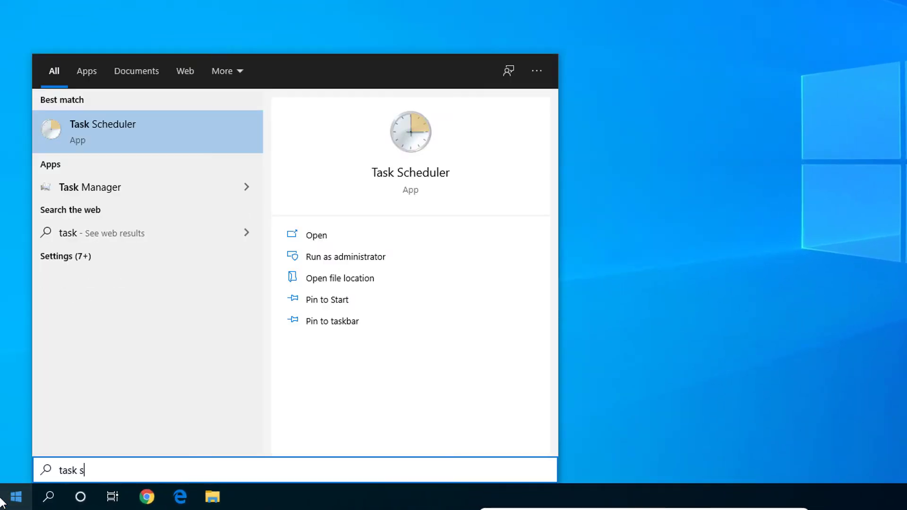
{"action": "type", "text": "cheduler"}
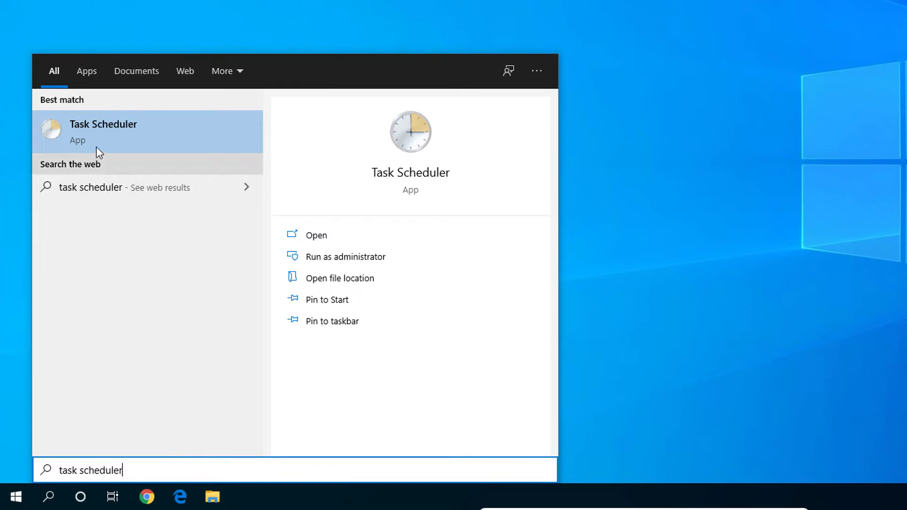
{"action": "right_click", "coordinate": [107, 136]}
{"action": "left_click", "coordinate": [118, 148]}
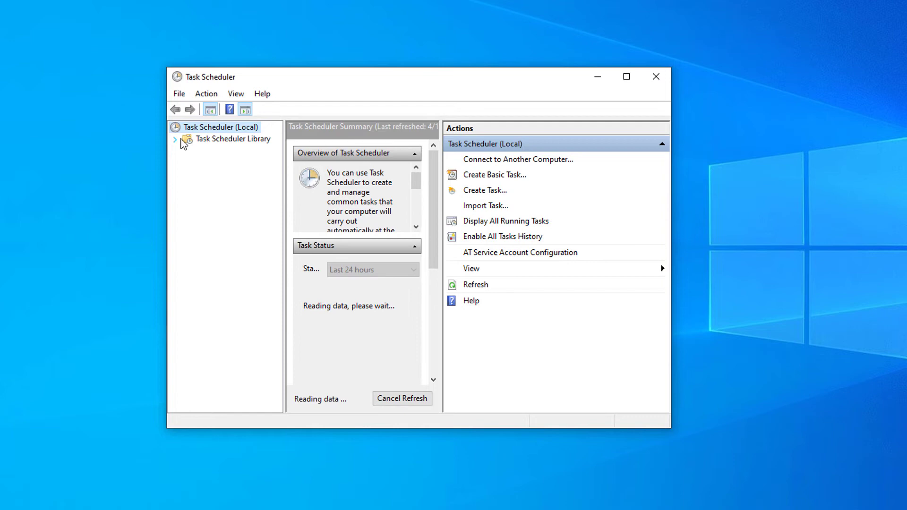
- Expand Task Scheduler Library > Microsoft > Windows and select the WindowsUpdate folder
{"action": "left_click", "coordinate": [177, 141]}
{"action": "left_click", "coordinate": [187, 152]}
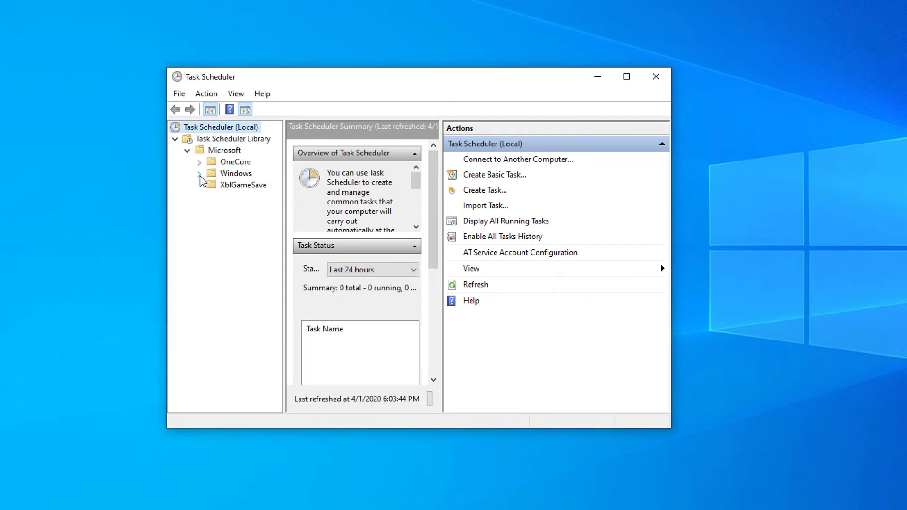
{"action": "left_click", "coordinate": [200, 174]}
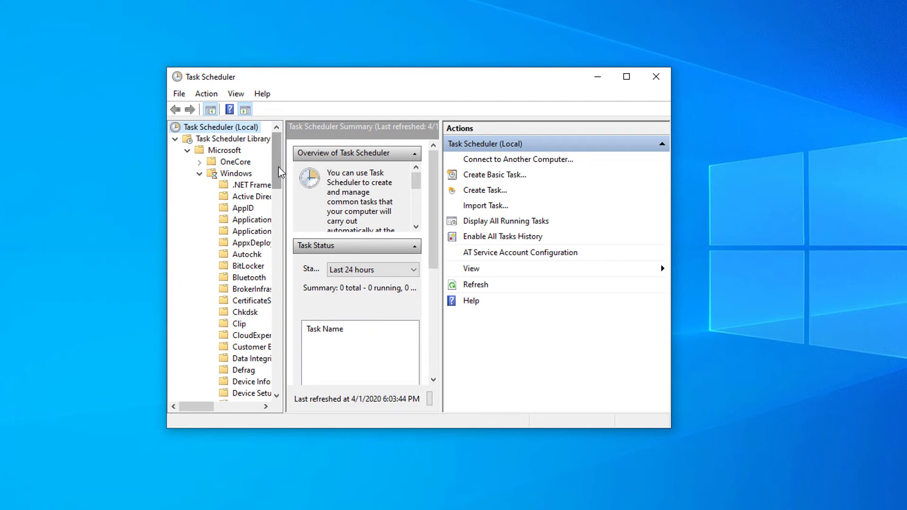
{"action": "left_click_drag", "start_coordinate": [278, 171], "coordinate": [259, 327]}
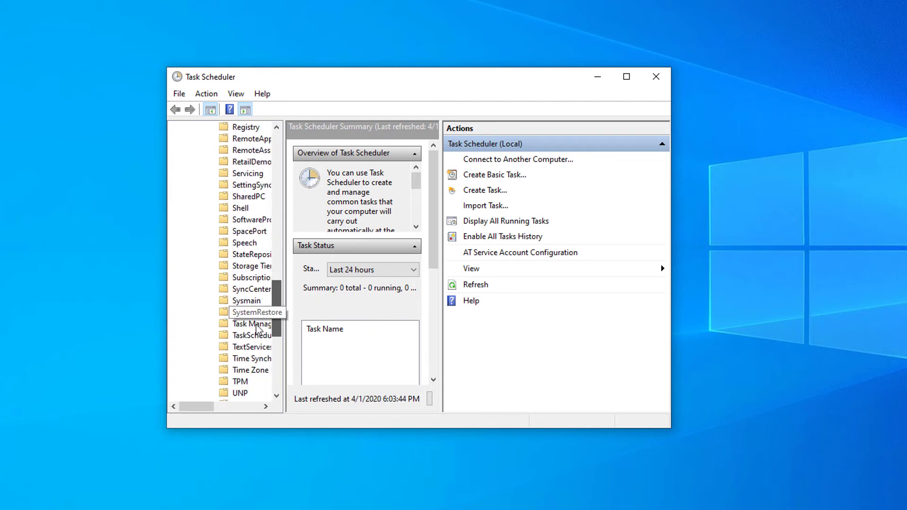
{"action": "scroll", "coordinate": [257, 328], "scroll_direction": "down", "scroll_amount": 4}
{"action": "scroll", "coordinate": [259, 333], "scroll_direction": "down", "scroll_amount": 2}
{"action": "left_click", "coordinate": [259, 346]}
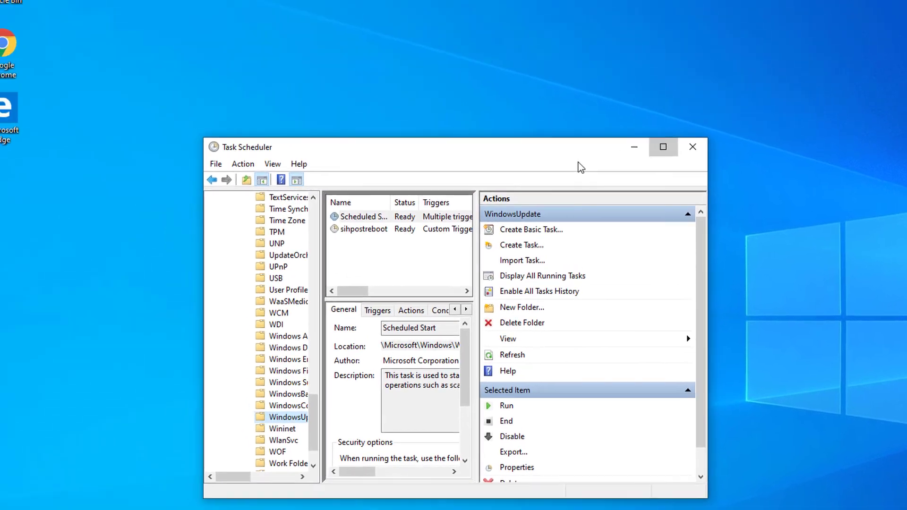
- Maximize Task Scheduler, widen the Name column, and disable the Scheduled Start task
{"action": "double_click", "coordinate": [578, 152]}
{"action": "left_click_drag", "start_coordinate": [187, 60], "coordinate": [250, 63]}
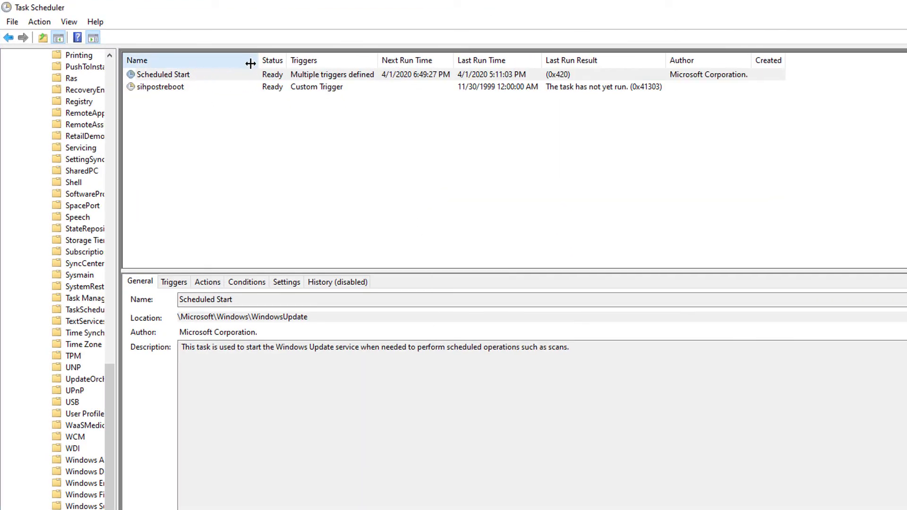
{"action": "left_click", "coordinate": [170, 78]}
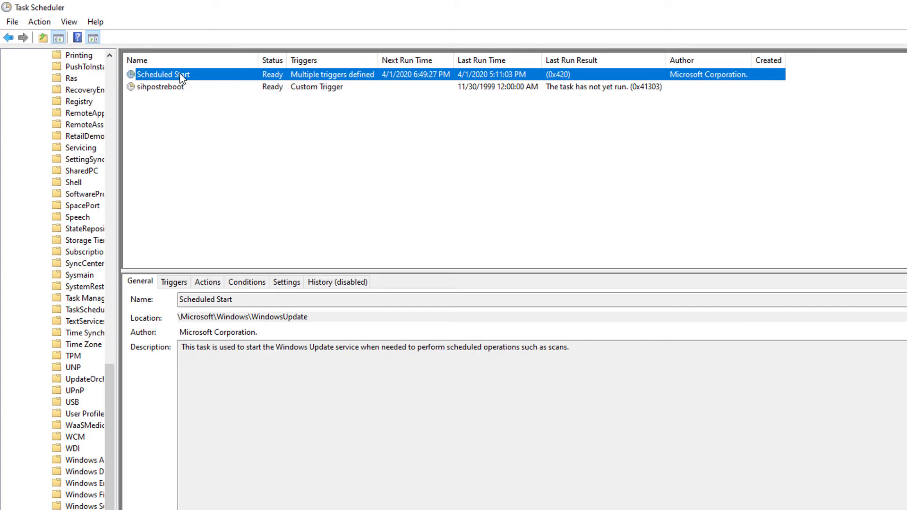
{"action": "right_click", "coordinate": [193, 75]}
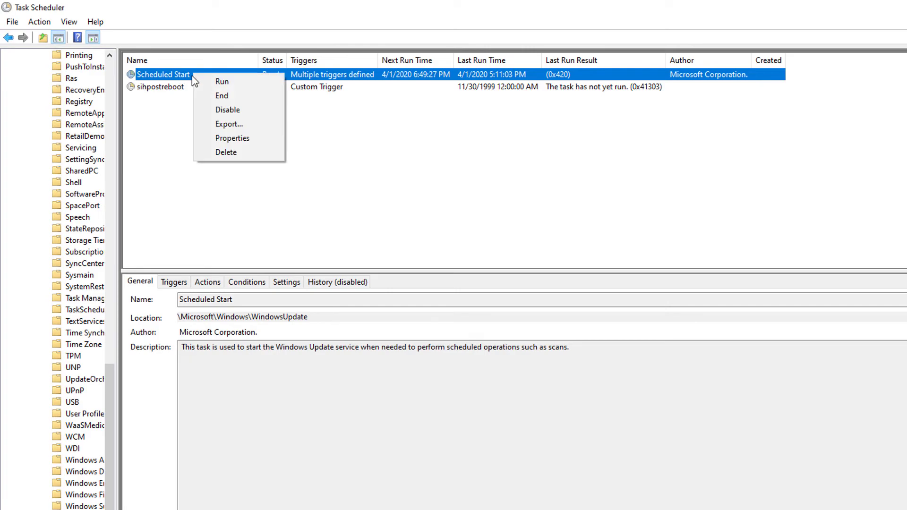
{"action": "left_click", "coordinate": [211, 110]}
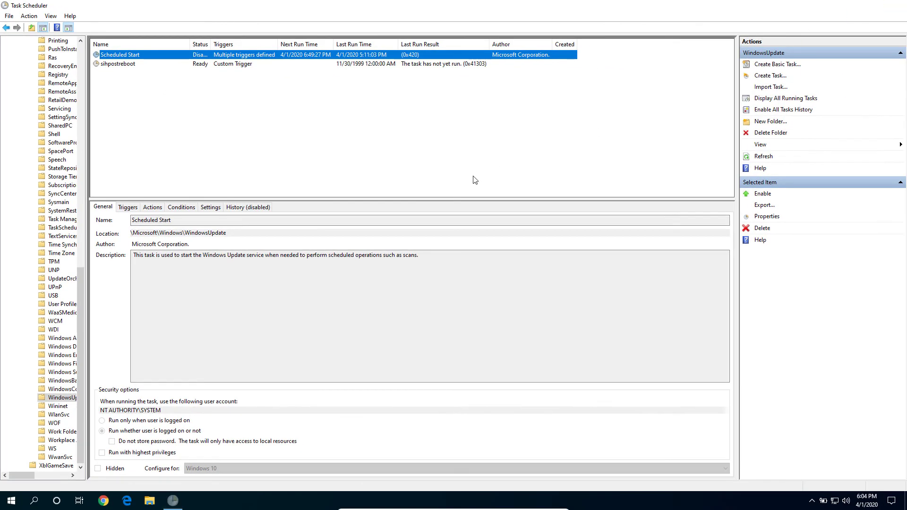